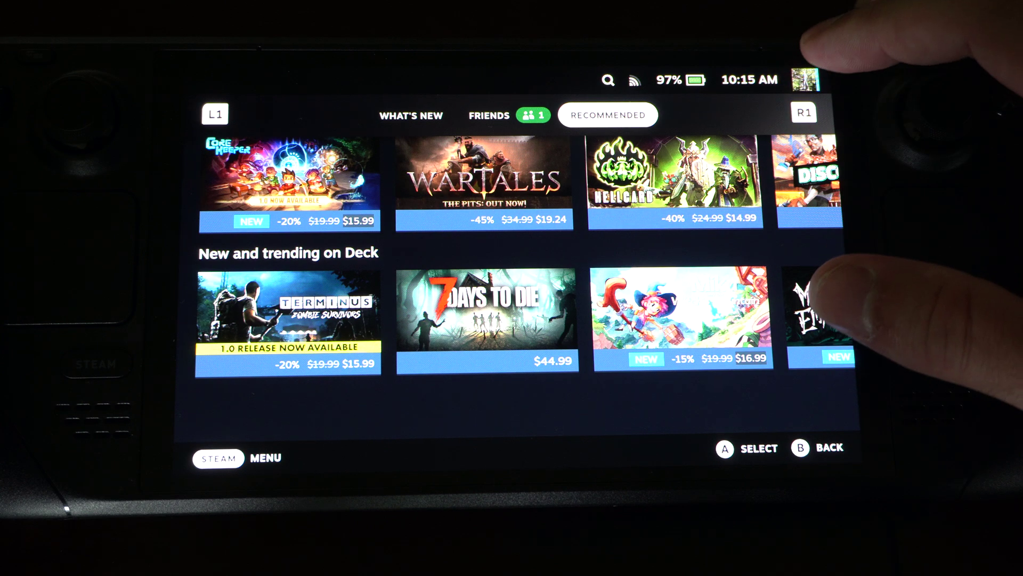
# - Open your account profile page from the avatar at the top right
pyautogui.click(809, 79)
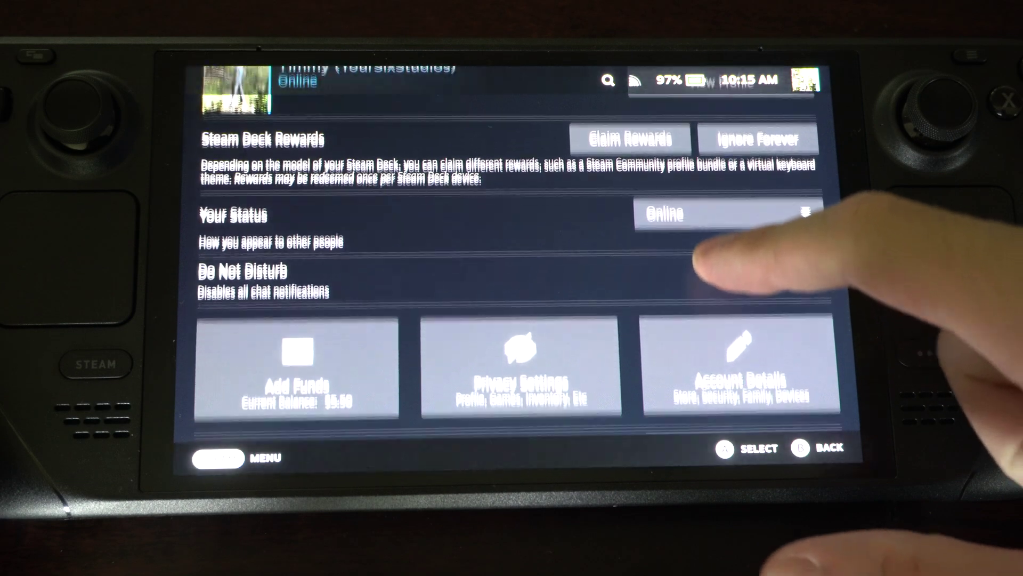
pyautogui.moveTo(720, 344); pyautogui.dragTo(720, 184)
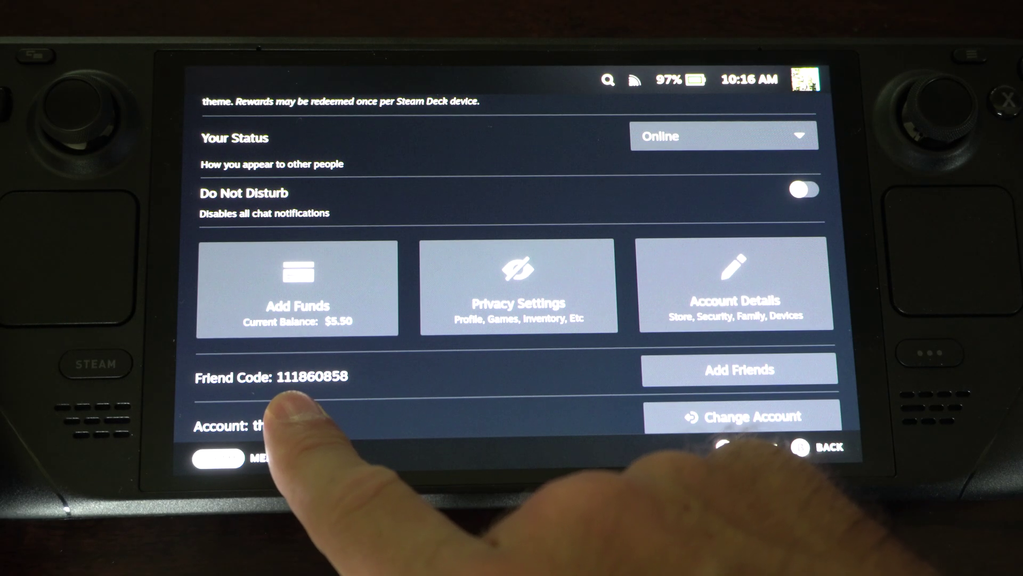
pyautogui.moveTo(305, 400); pyautogui.dragTo(304, 436)
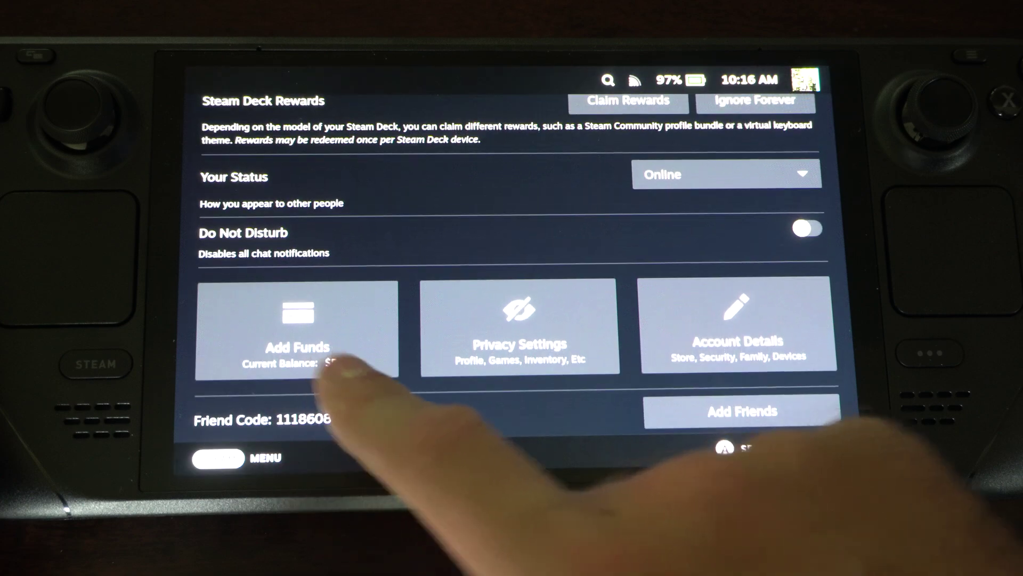
# - Open Add Friends, select the Enter a Friend Code field, then bring up the Steam menu
pyautogui.click(743, 411)
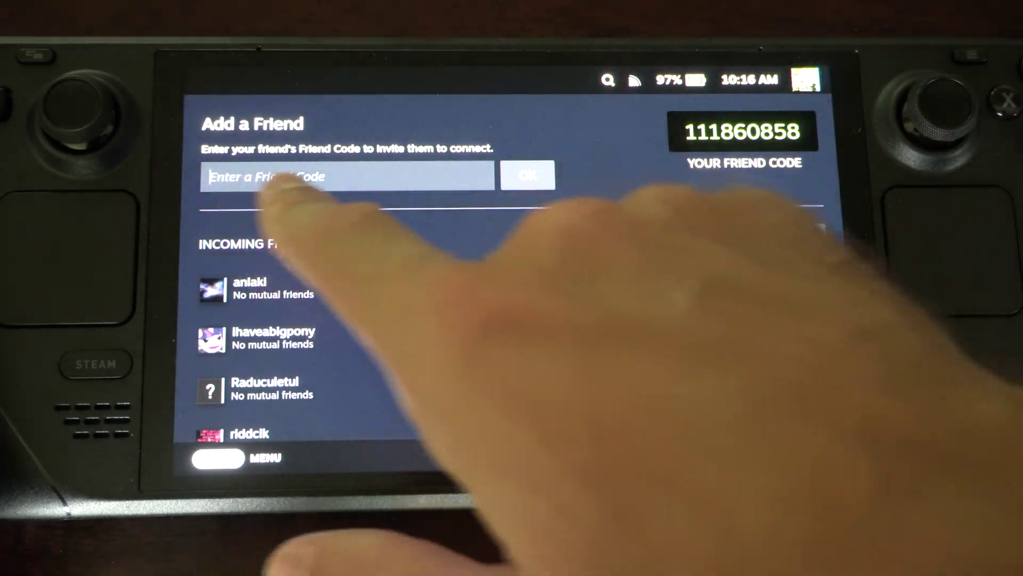
pyautogui.click(320, 177)
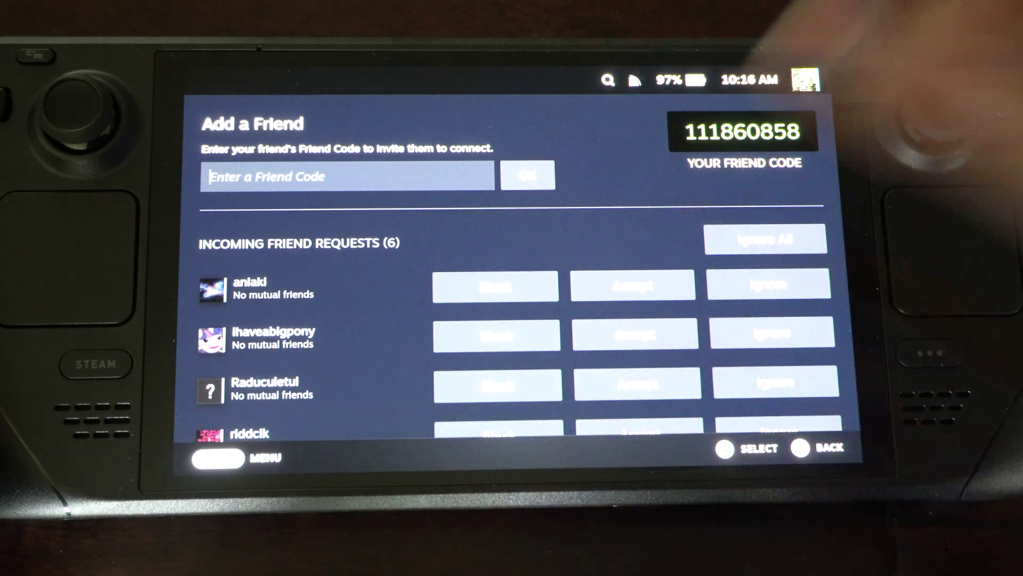
pyautogui.moveTo(401, 376)
pyautogui.mouseDown()
pyautogui.moveTo(400, 318)
pyautogui.moveTo(400, 384)
pyautogui.mouseUp()
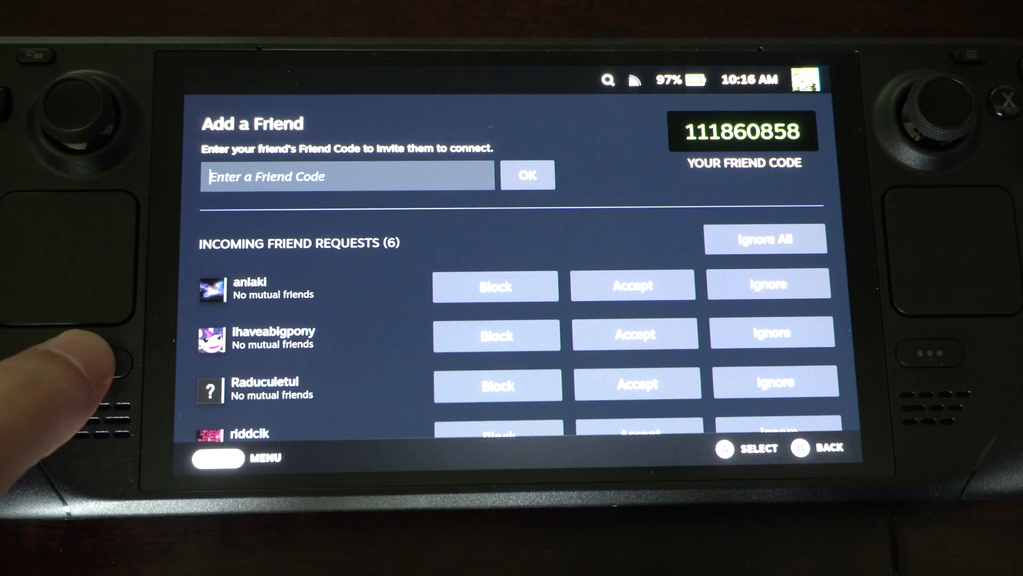
pyautogui.press('super')
# - Go to Friends & Chat, switch to the Friends tab, and open Add a Friend
pyautogui.press('Down')
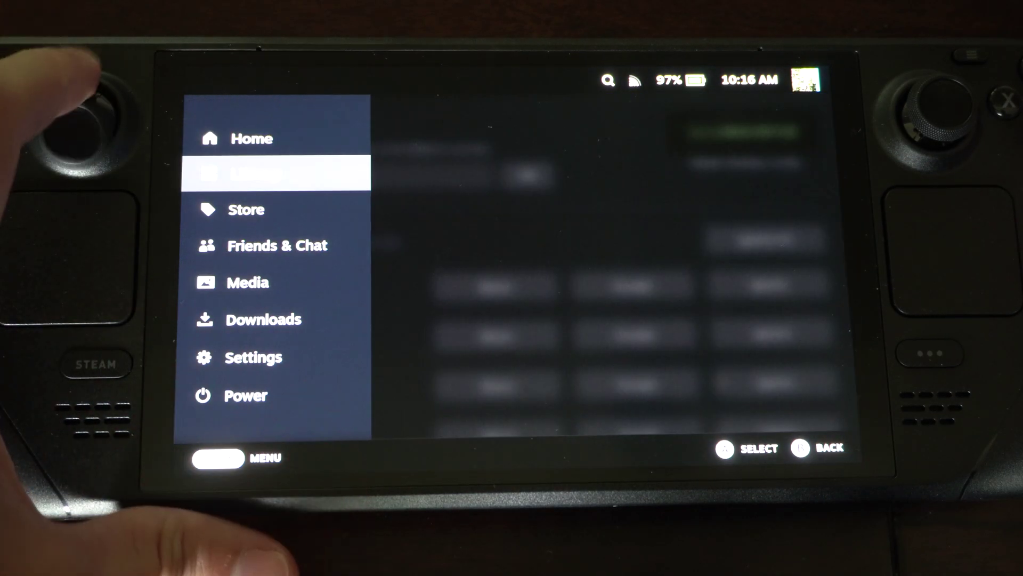
pyautogui.press('Return')
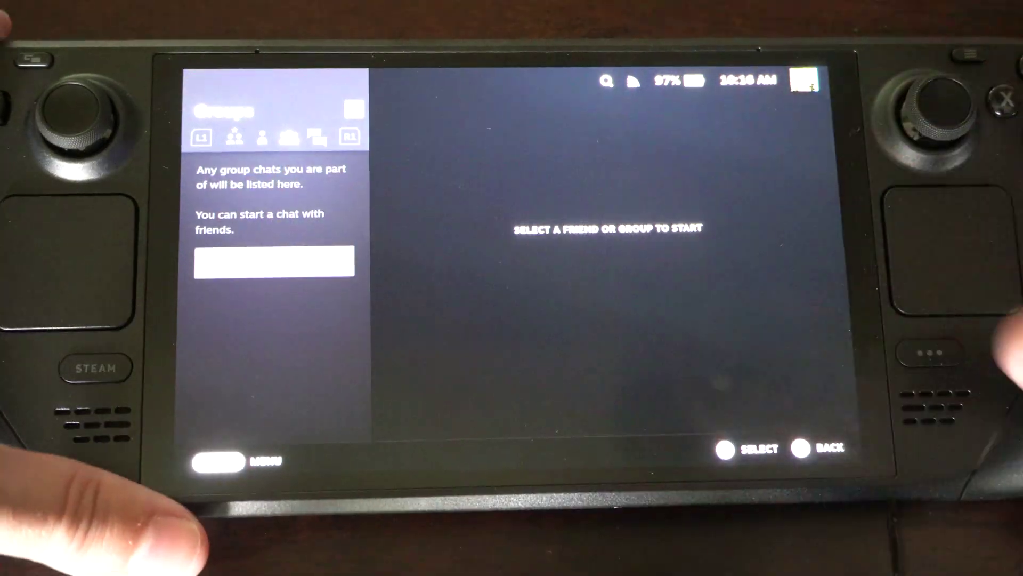
pyautogui.press('Left')
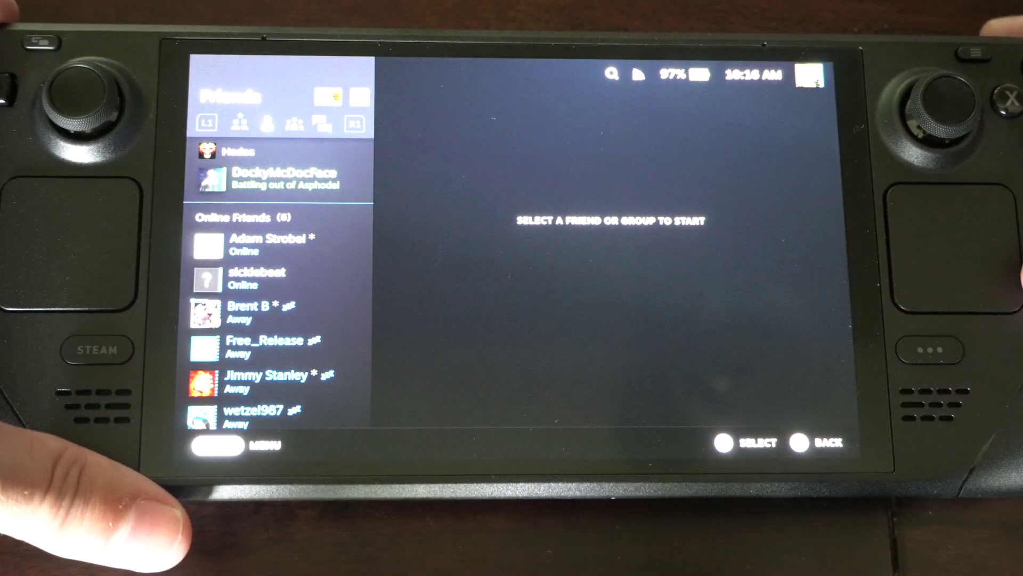
pyautogui.press('Left')
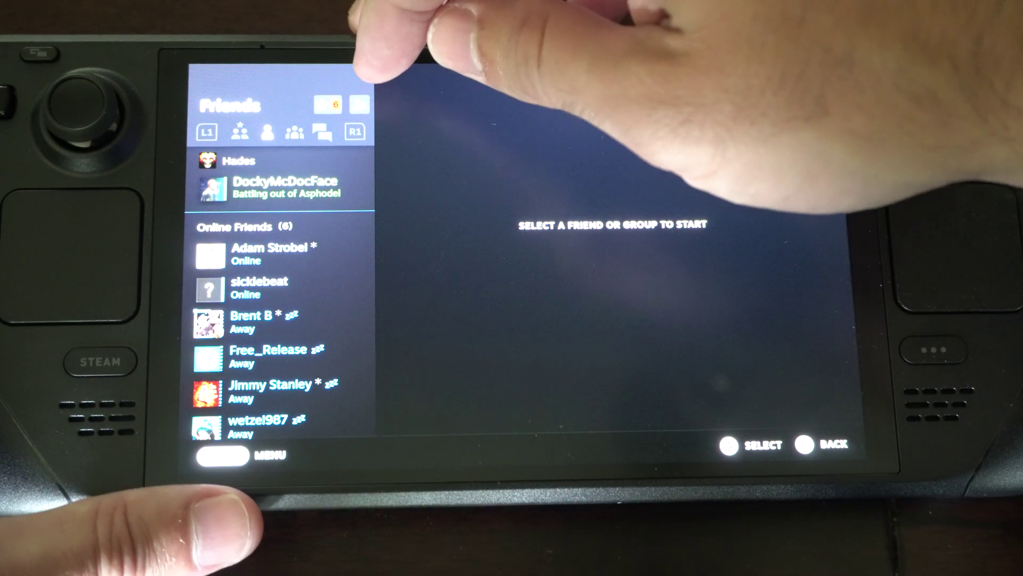
pyautogui.click(359, 104)
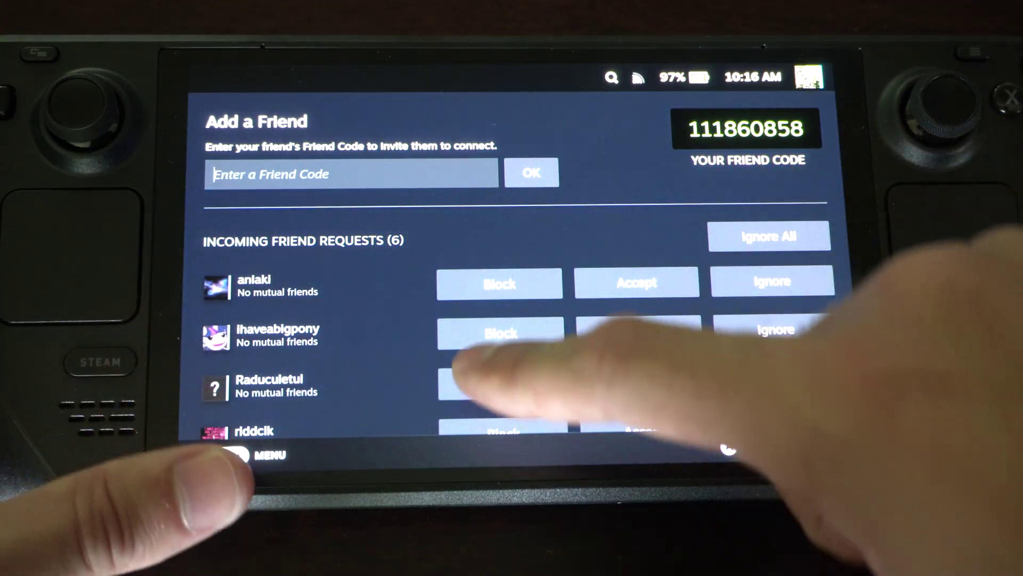
pyautogui.scroll(-5, 641, 320)
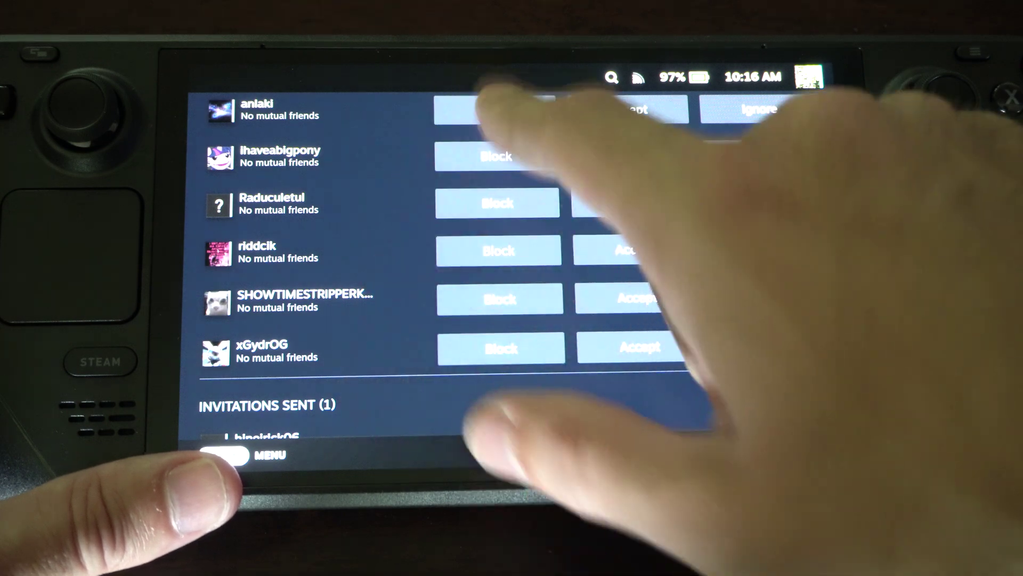
pyautogui.scroll(5, 559, 281)
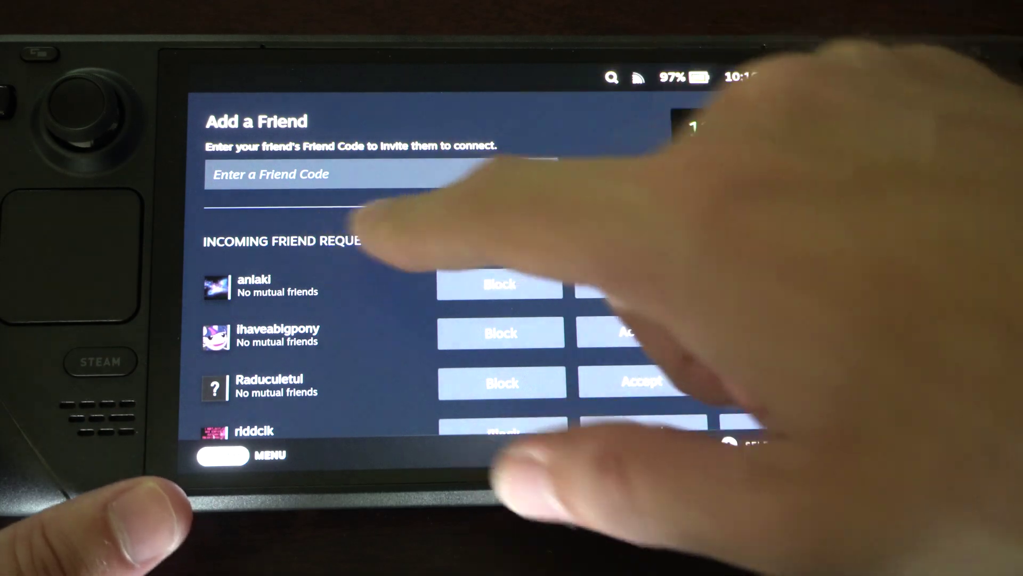
# - Select the Enter a Friend Code field above the six incoming requests
pyautogui.click(352, 174)
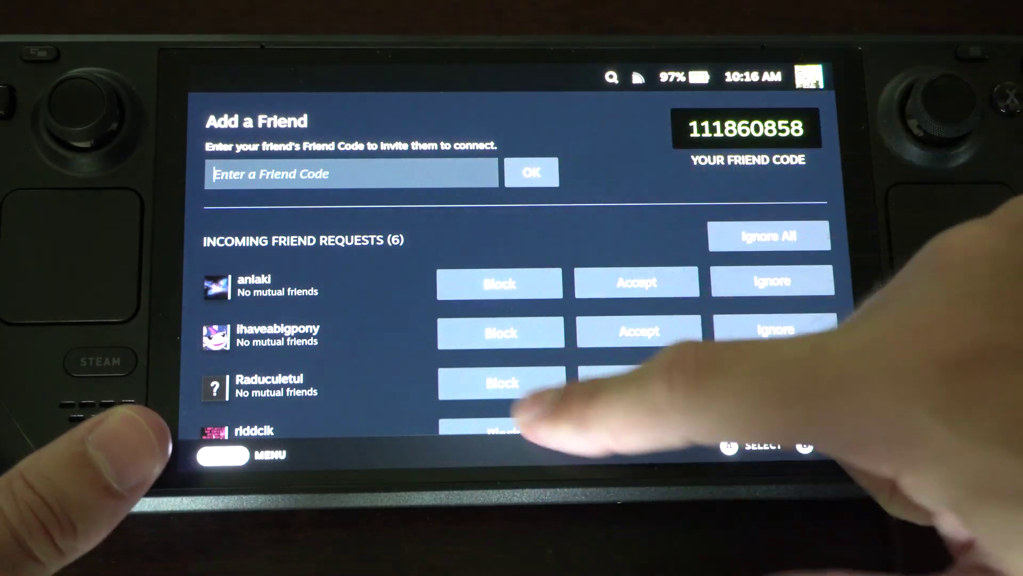
pyautogui.scroll(-5, 559, 360)
pyautogui.scroll(5, 559, 280)
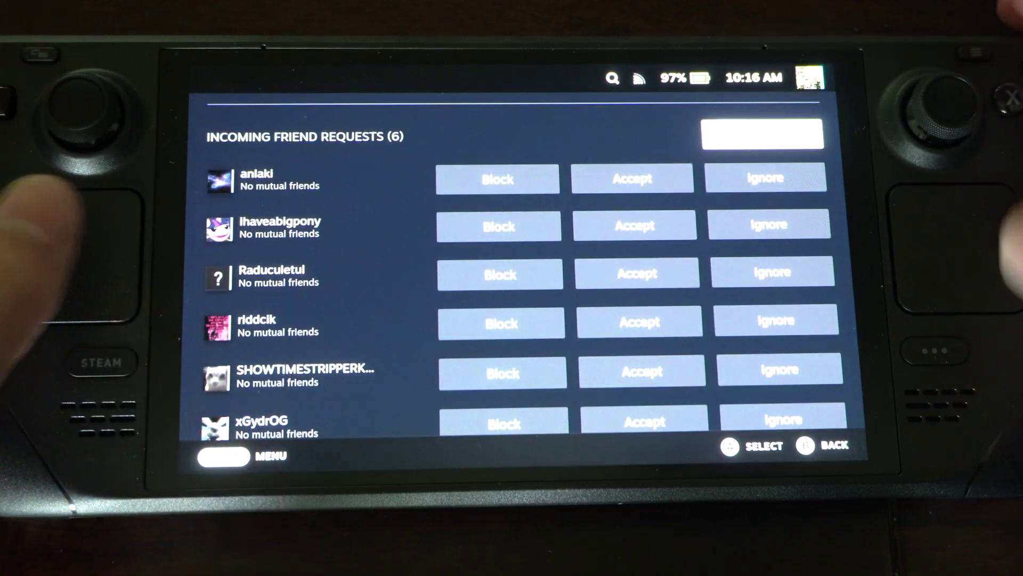
pyautogui.scroll(3, 560, 280)
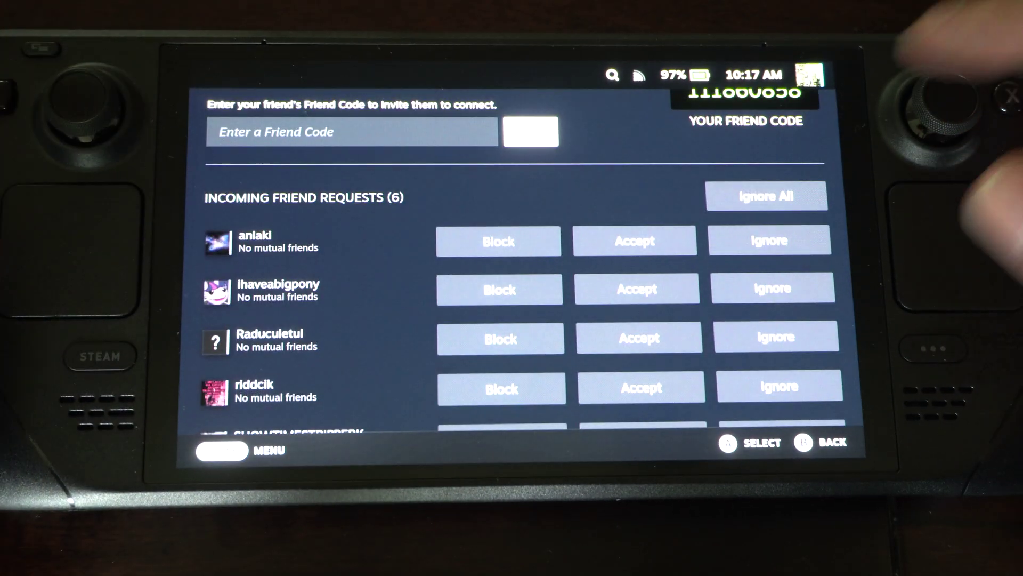
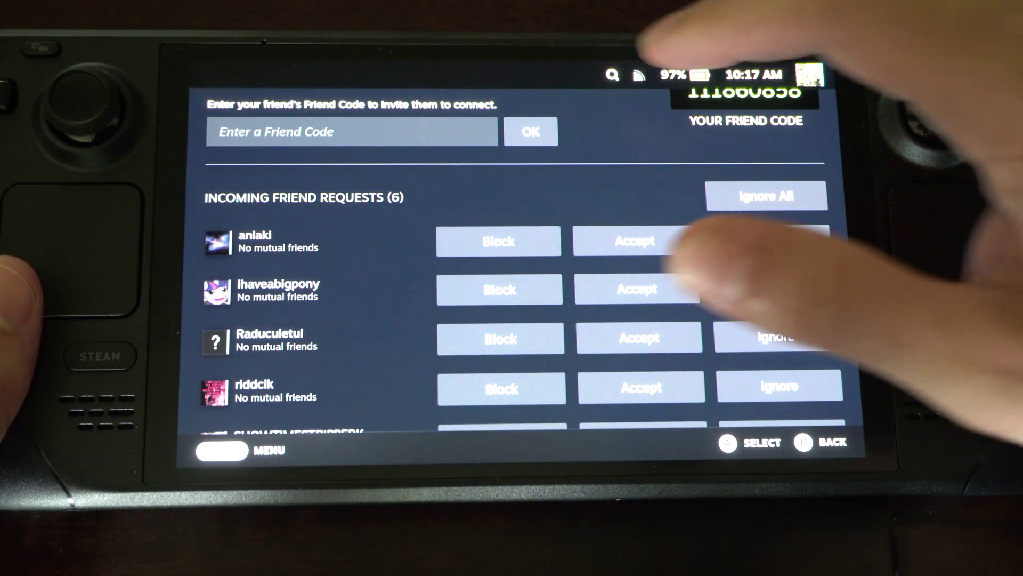
# - Filter search results to friends then all, close Add a Friend, and show Favorites
pyautogui.click(612, 75)
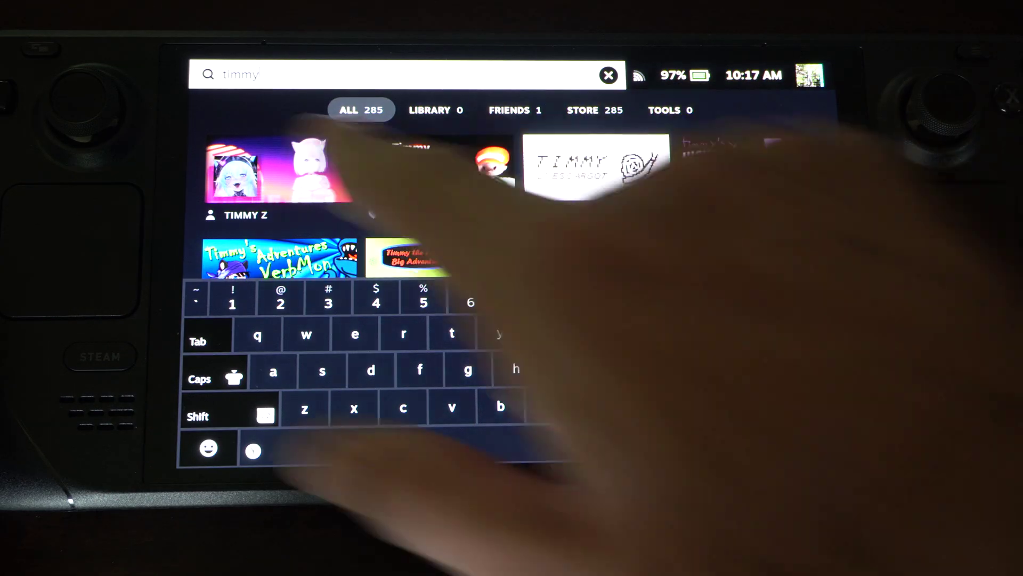
pyautogui.click(514, 110)
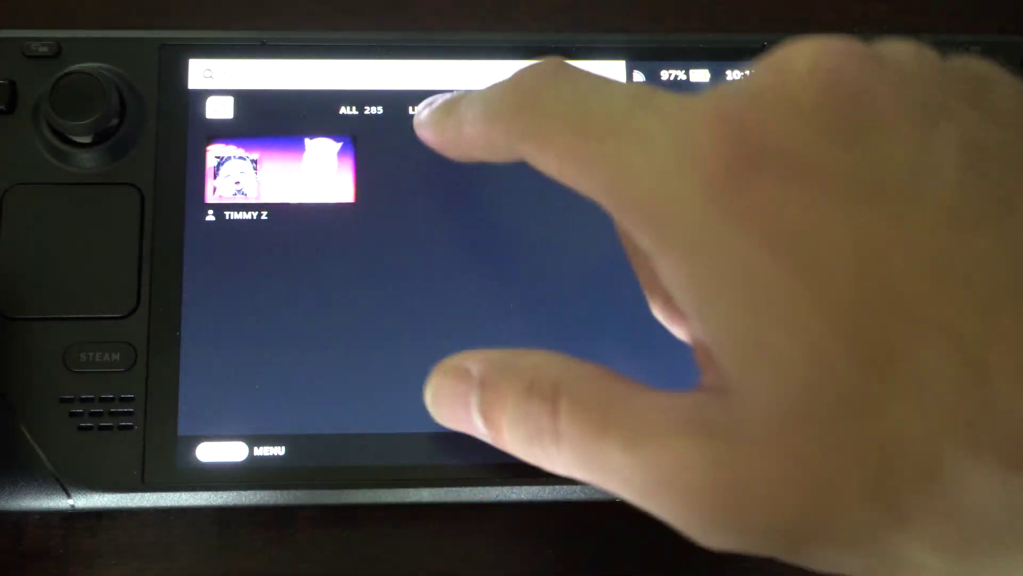
pyautogui.click(361, 110)
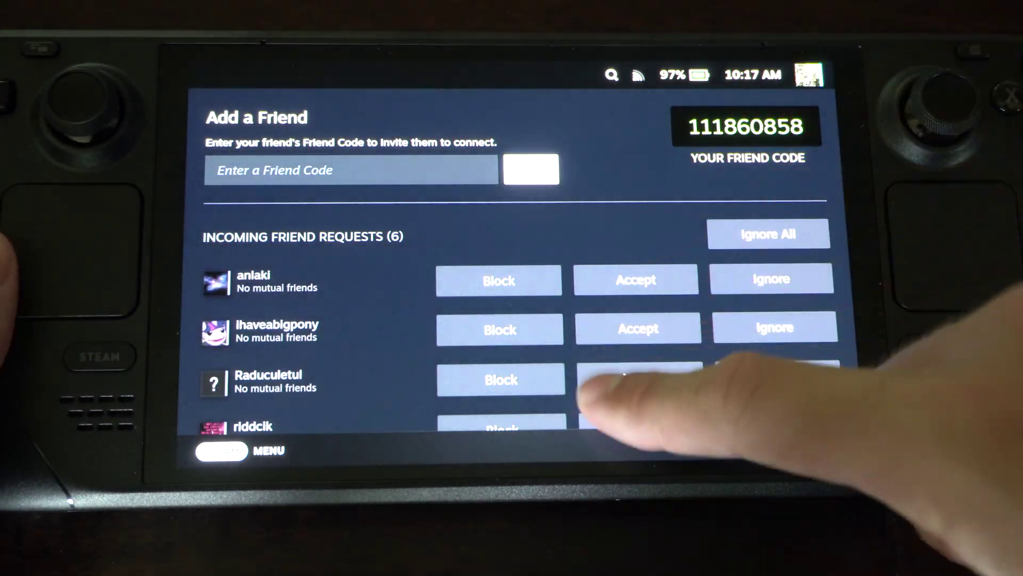
pyautogui.scroll(-5, 609, 359)
pyautogui.scroll(5, 607, 359)
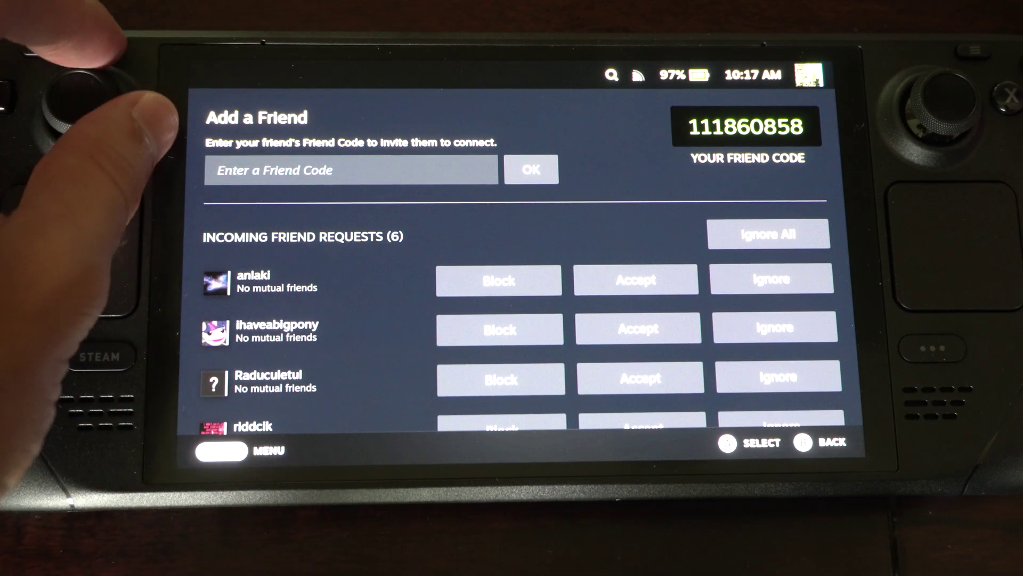
pyautogui.press('Escape')
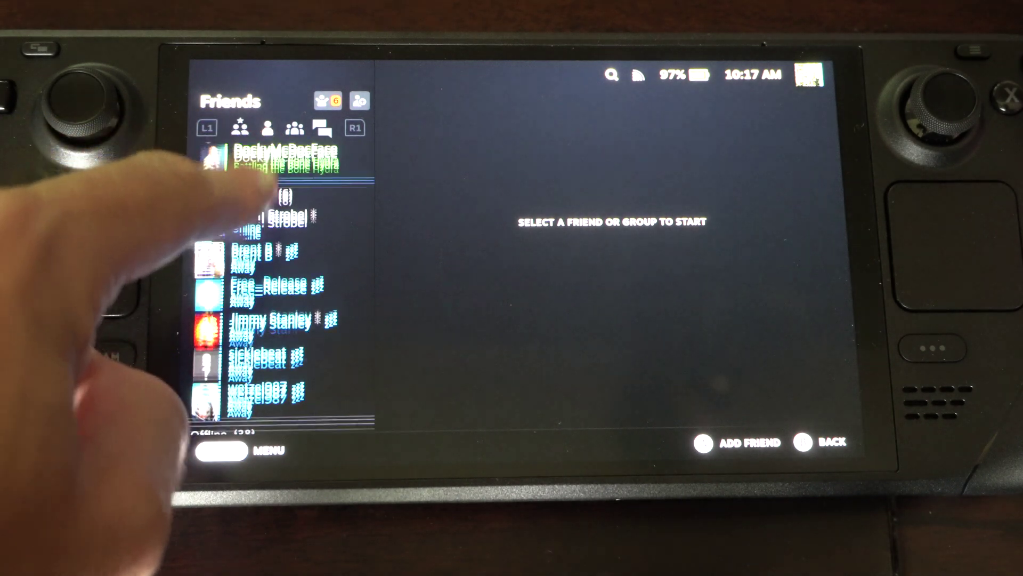
pyautogui.click(239, 128)
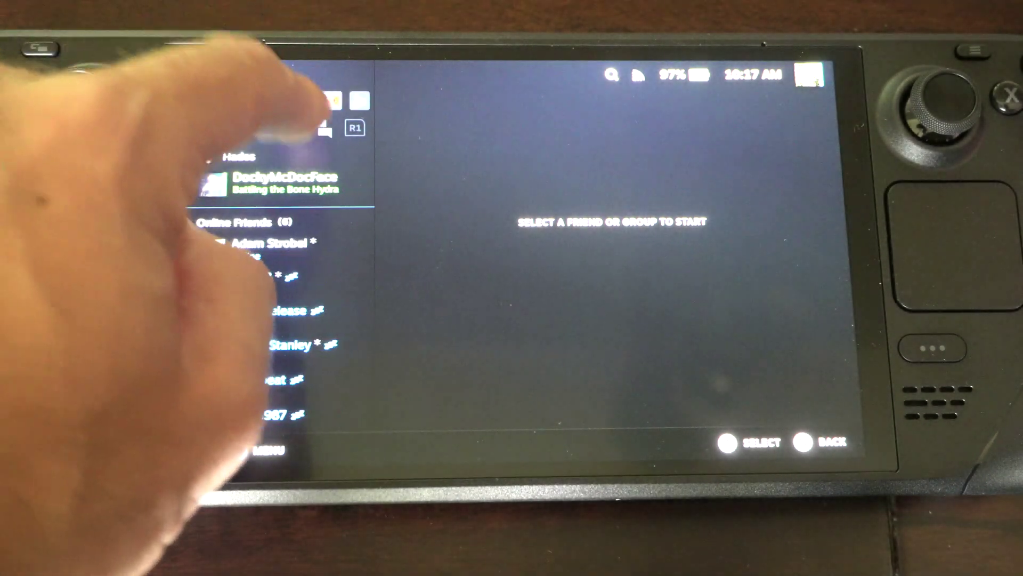
# - Cycle through Recent Chats and Favorites, reopen Add a Friend, and bring up the Steam menu
pyautogui.click(295, 128)
pyautogui.click(206, 128)
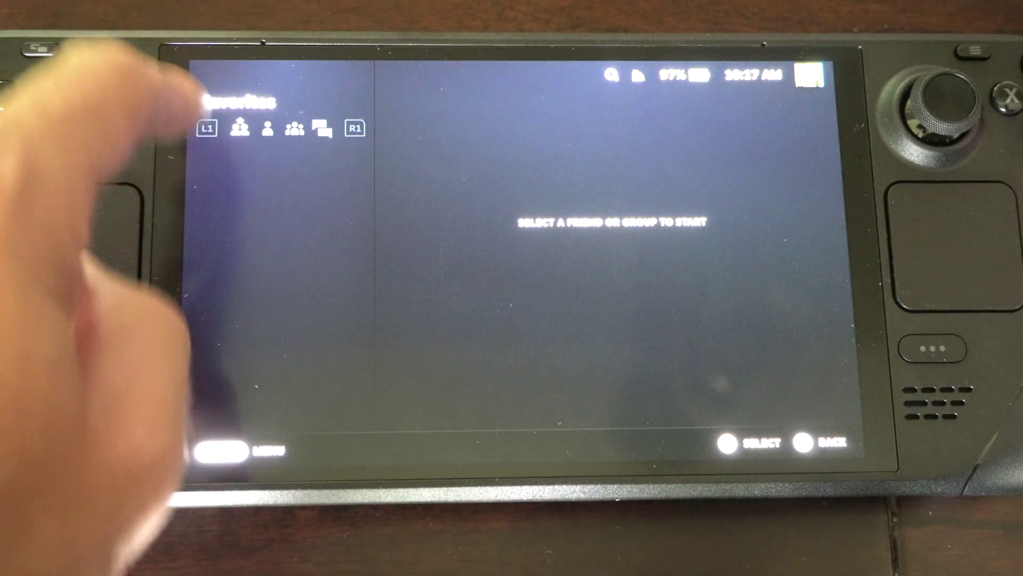
pyautogui.click(220, 451)
pyautogui.press('super')
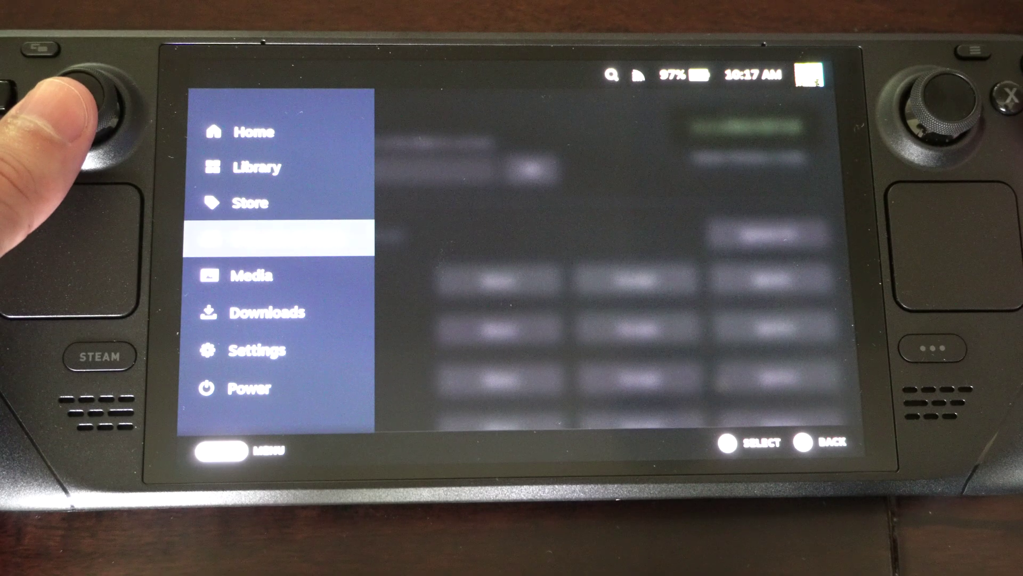
# - Enter Friends & Chat from the Steam menu and cycle the panel to friends list, then groups
pyautogui.press('Return')
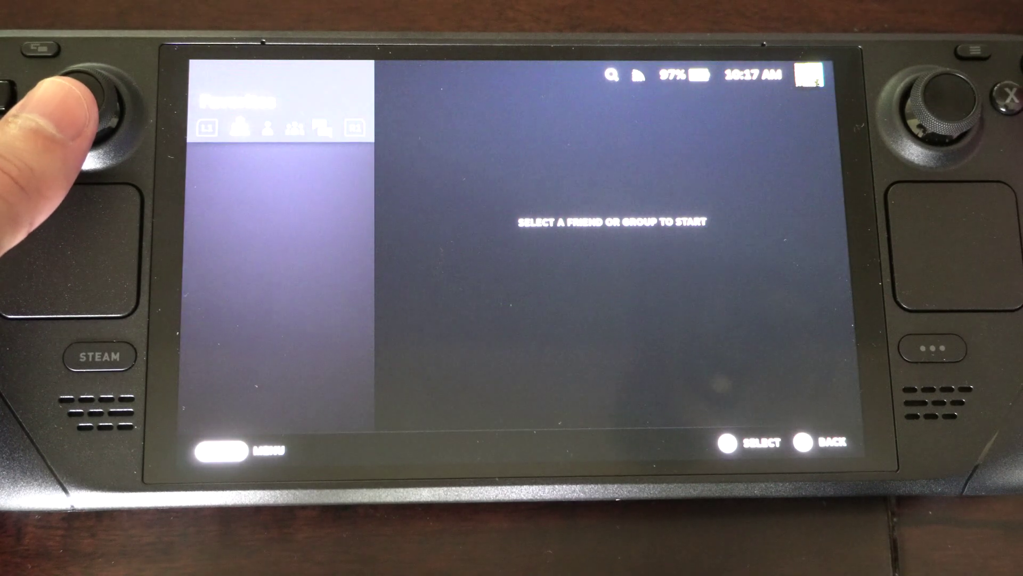
pyautogui.press('Right')
pyautogui.press('Right')
pyautogui.press('Right')
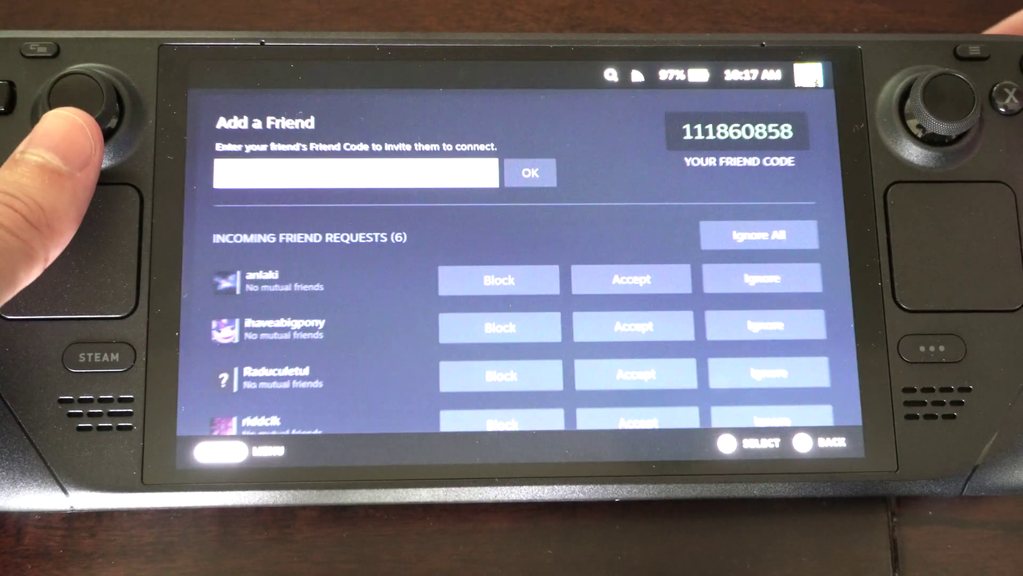
pyautogui.press('Right')
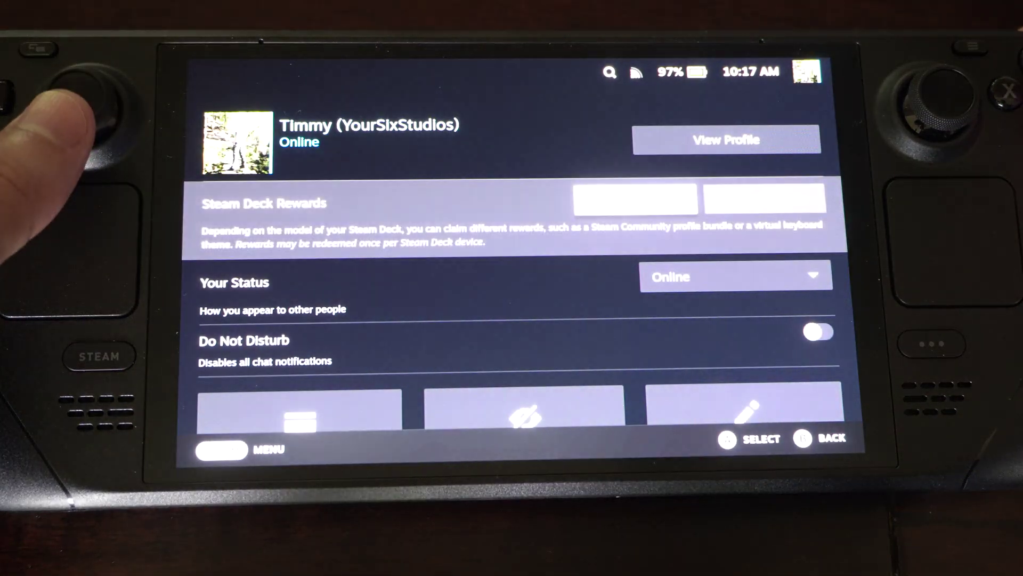